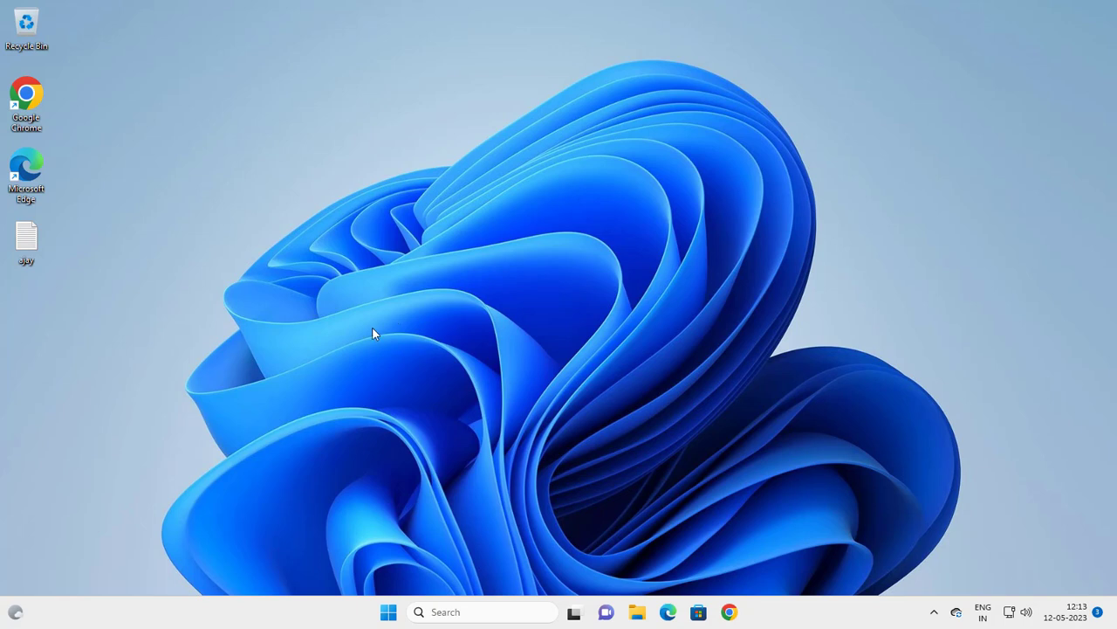
Find and open File Explorer, show This PC, and maximize the window
left_click(485, 610)
type("file")
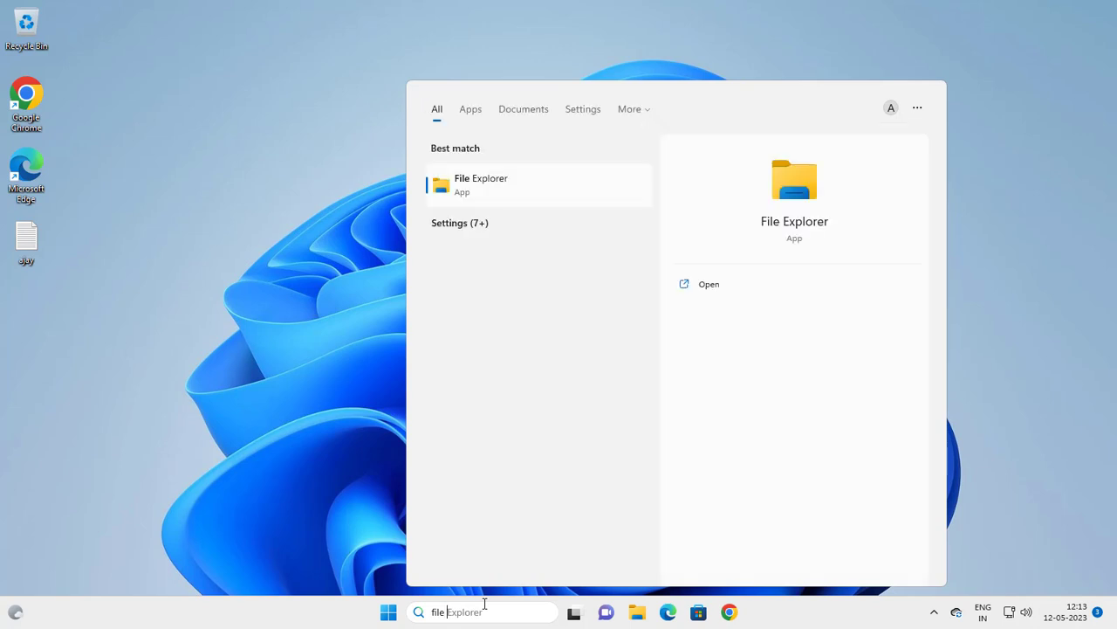
left_click(714, 291)
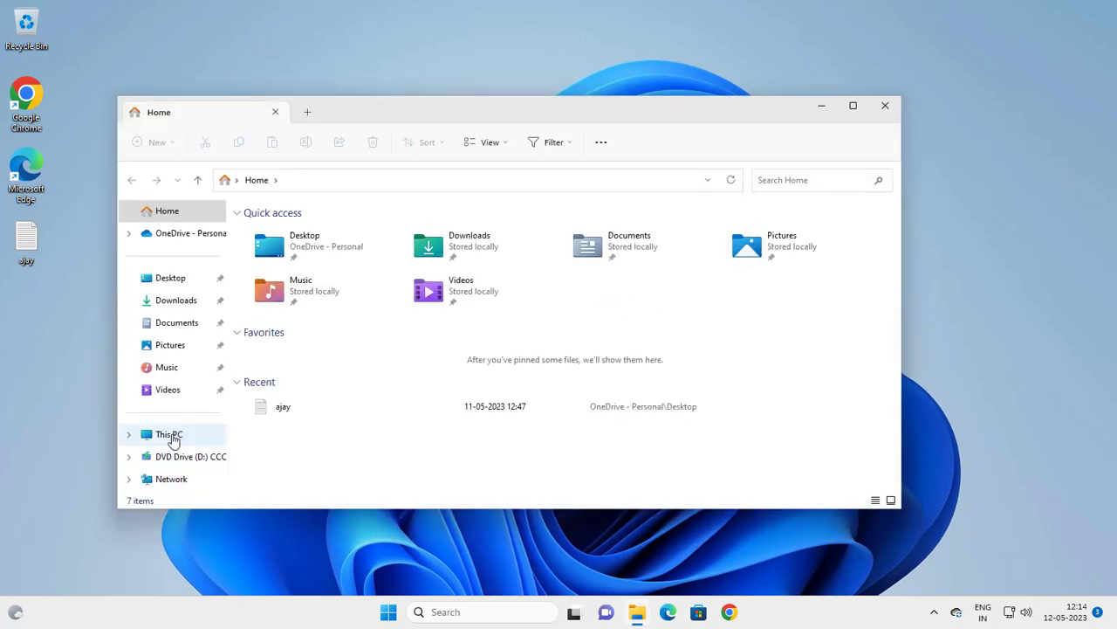
left_click(172, 438)
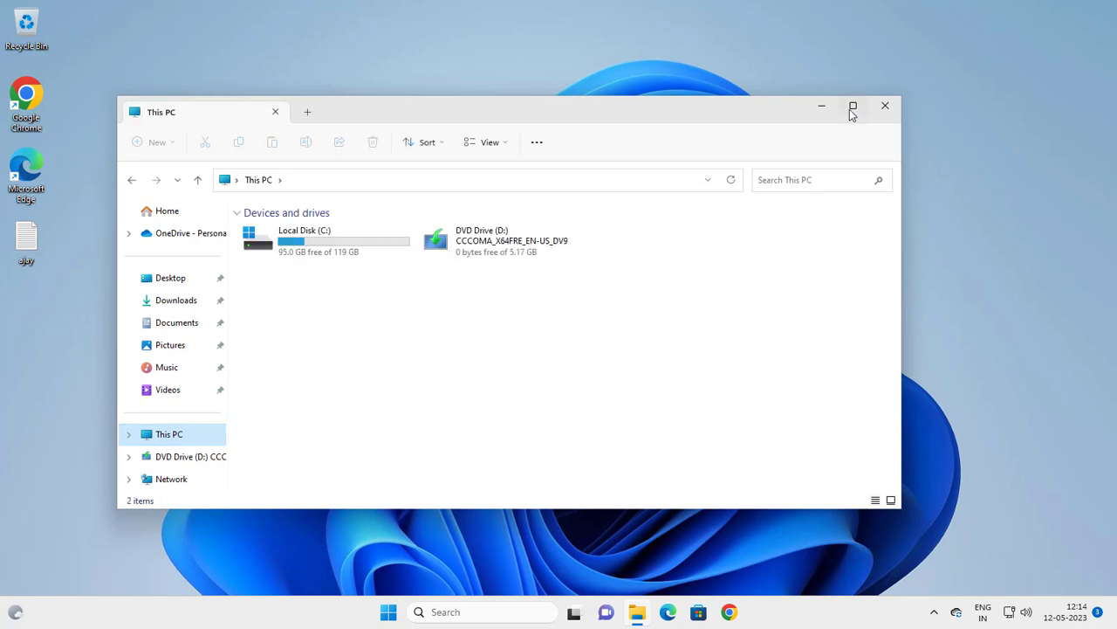
left_click(851, 108)
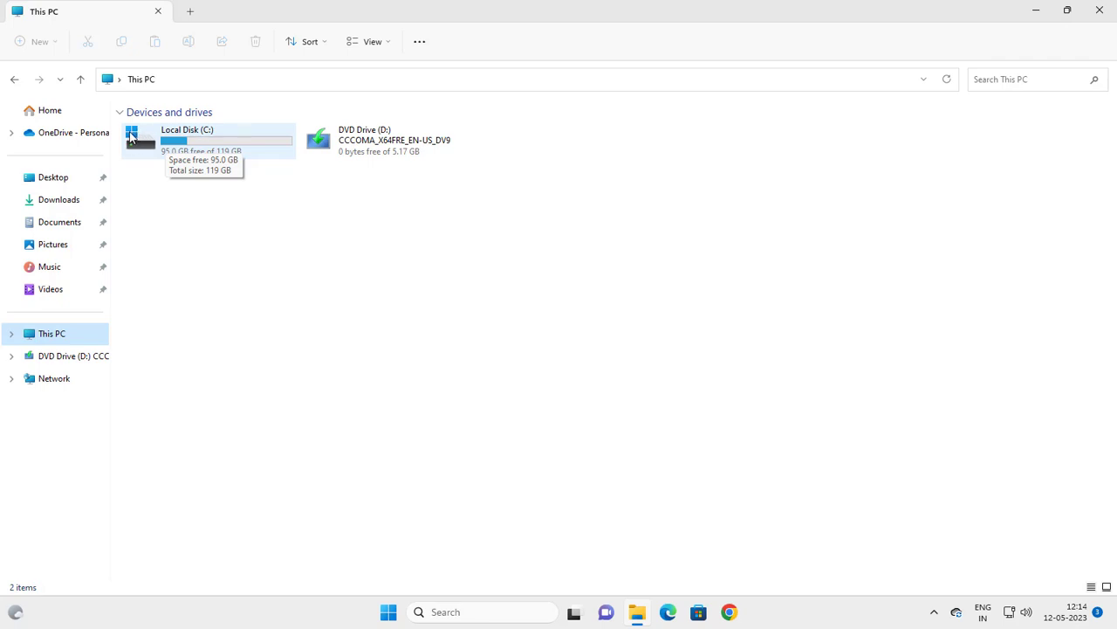
Open the Windows folder on Local Disk (C:)
left_click(178, 148)
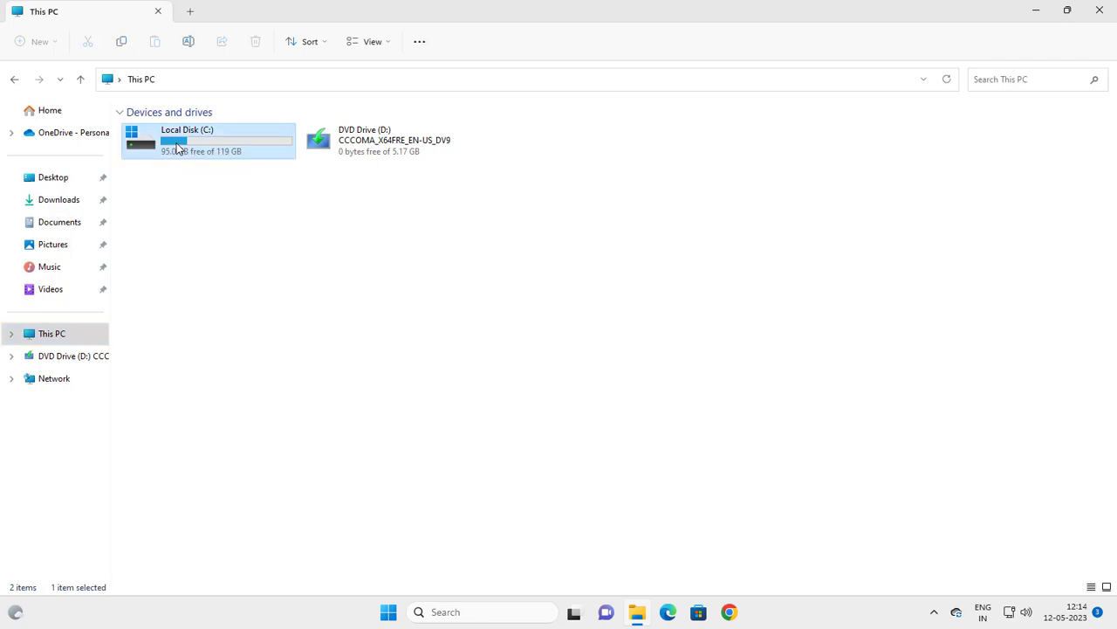
double_click(177, 149)
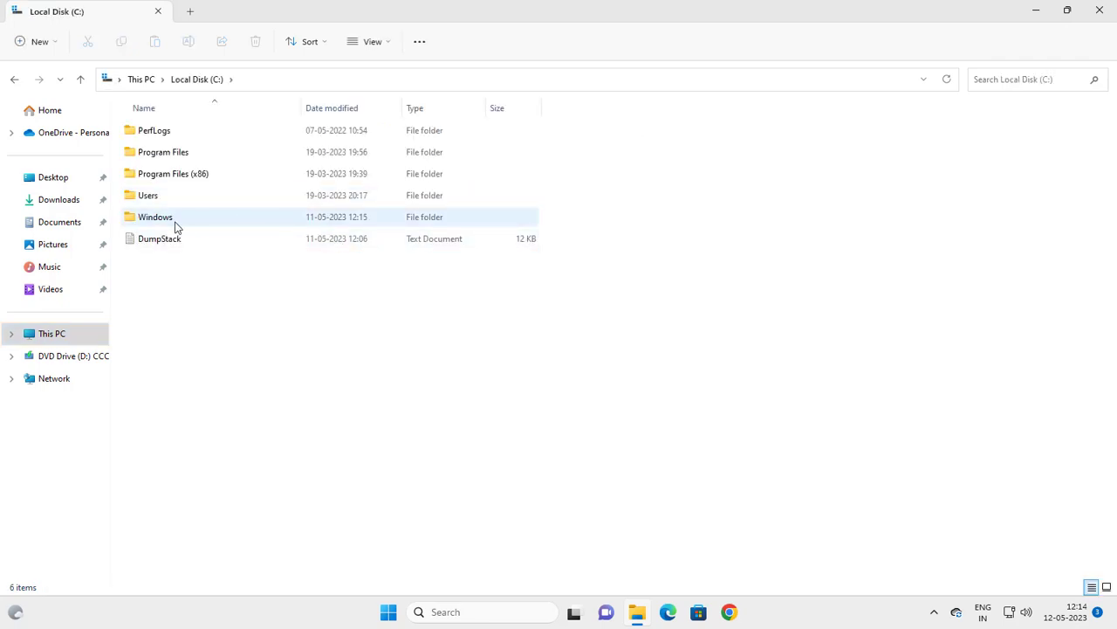
double_click(168, 223)
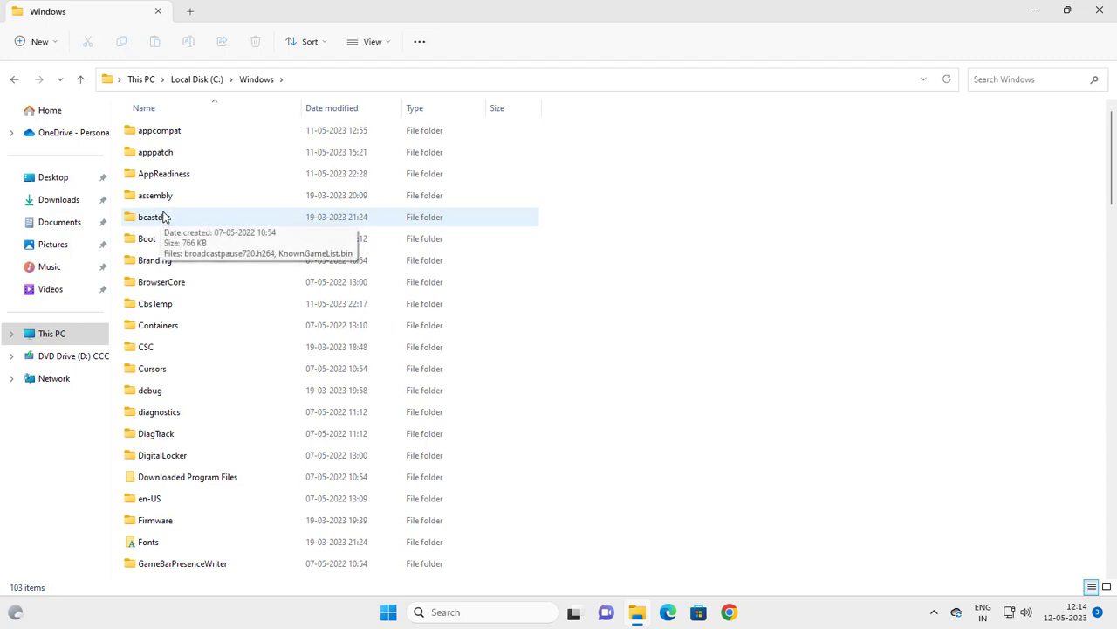
Locate the System32 folder inside the Windows folder and open it
left_click(174, 224)
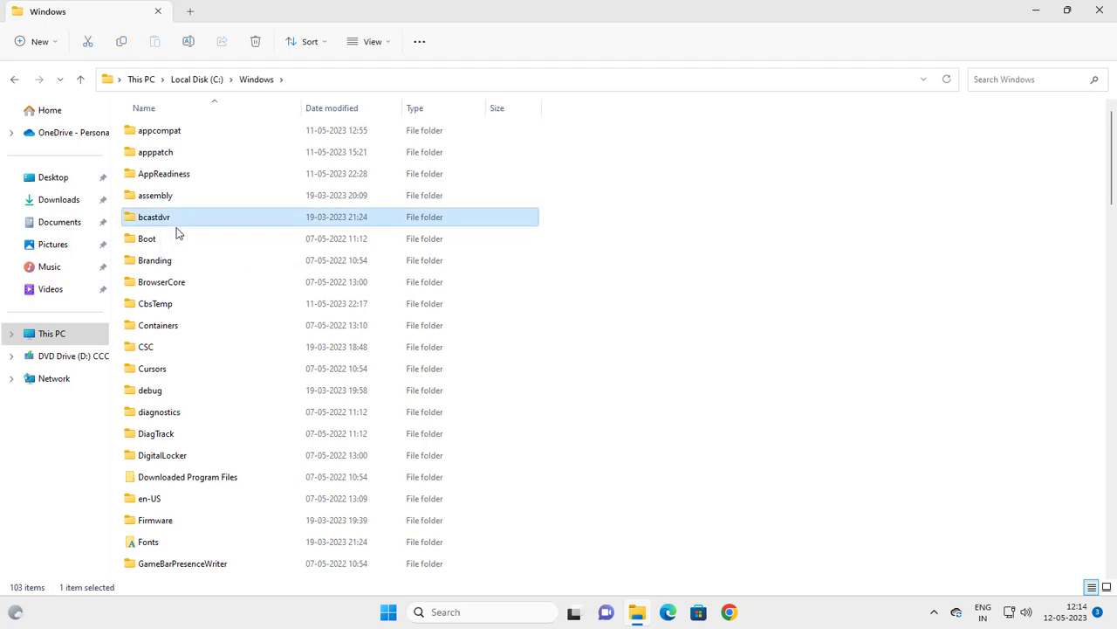
key("s")
key("s")
key("s")
key("s")
key("s")
key("s")
key("s")
key("s")
key("s")
key("s")
key("s")
key("s")
key("s")
left_click(171, 437)
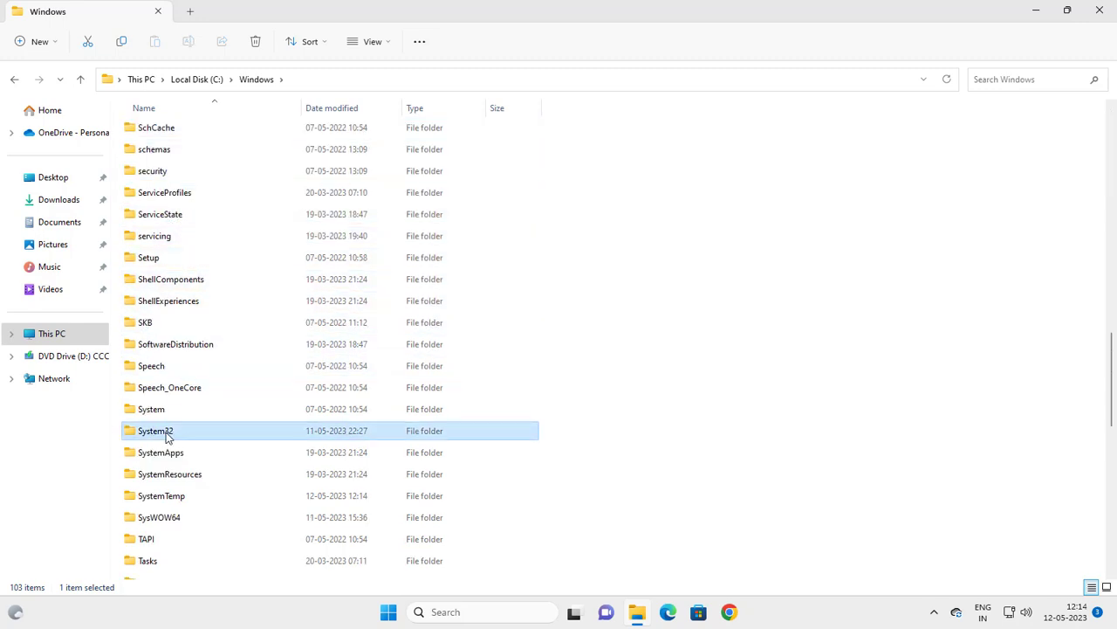
double_click(169, 438)
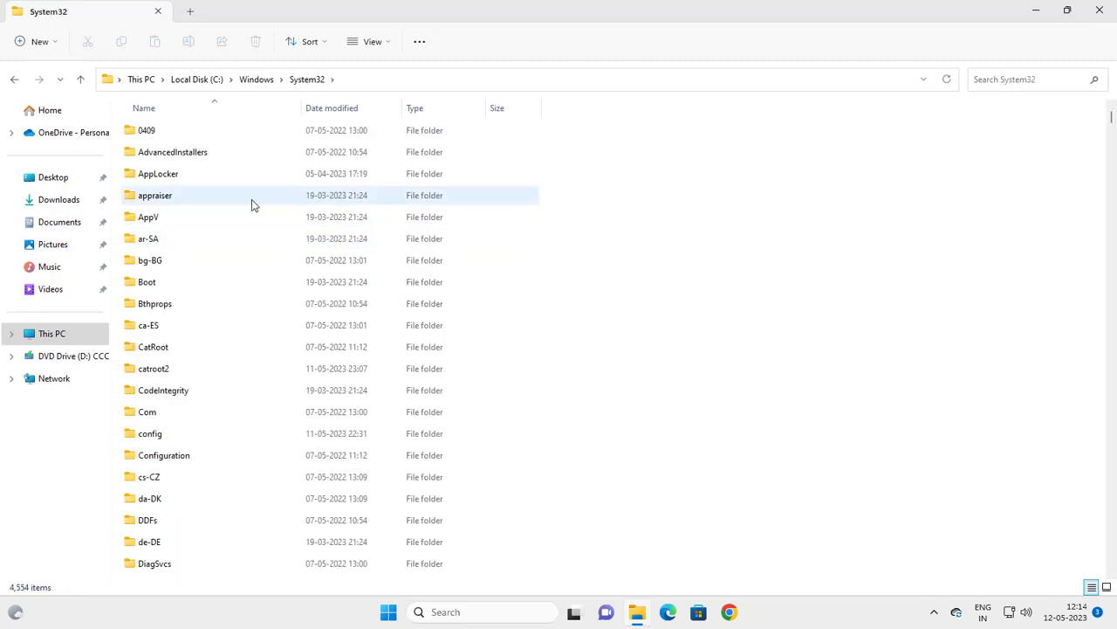
Jump through the System32 items whose names begin with C, past the C_ NLS files to the entries starting with Ch
left_click(240, 203)
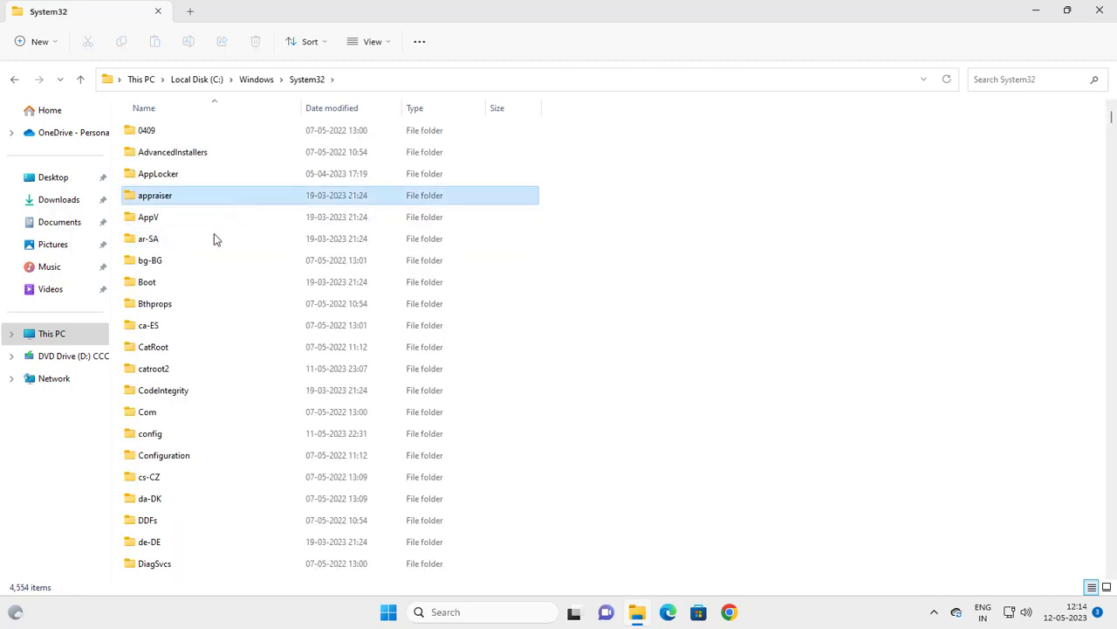
key("c")
key("c")
key("c")
key("c")
key("c")
key("c")
key("c")
key("c")
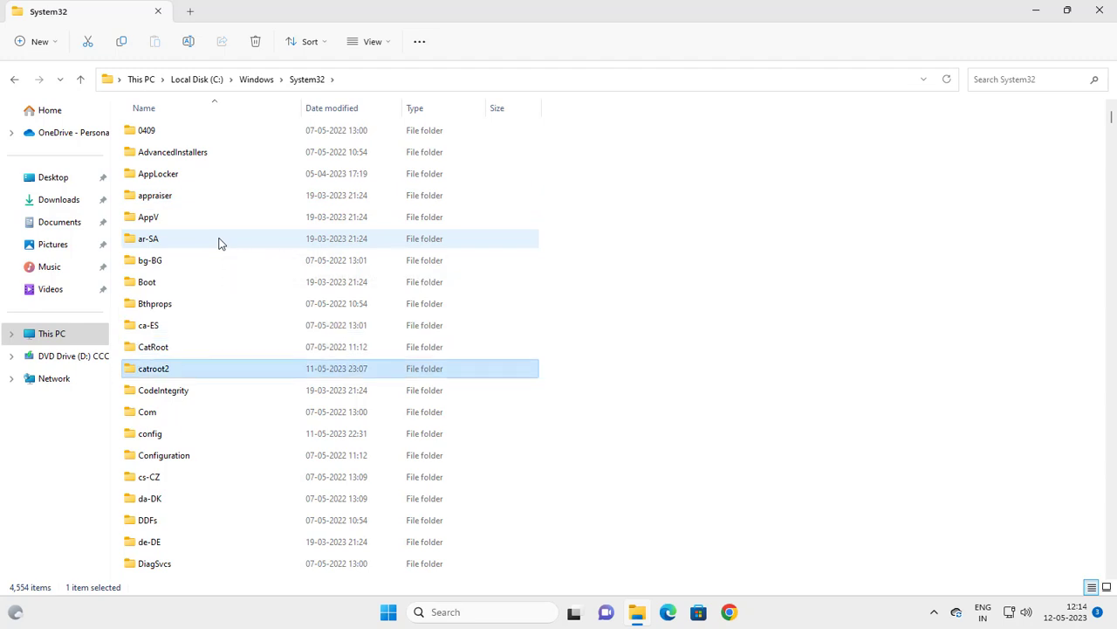
key("c")
key("c")
key("c")
key("c")
key("c")
key("c")
key("c")
key("c")
key("c")
key("c")
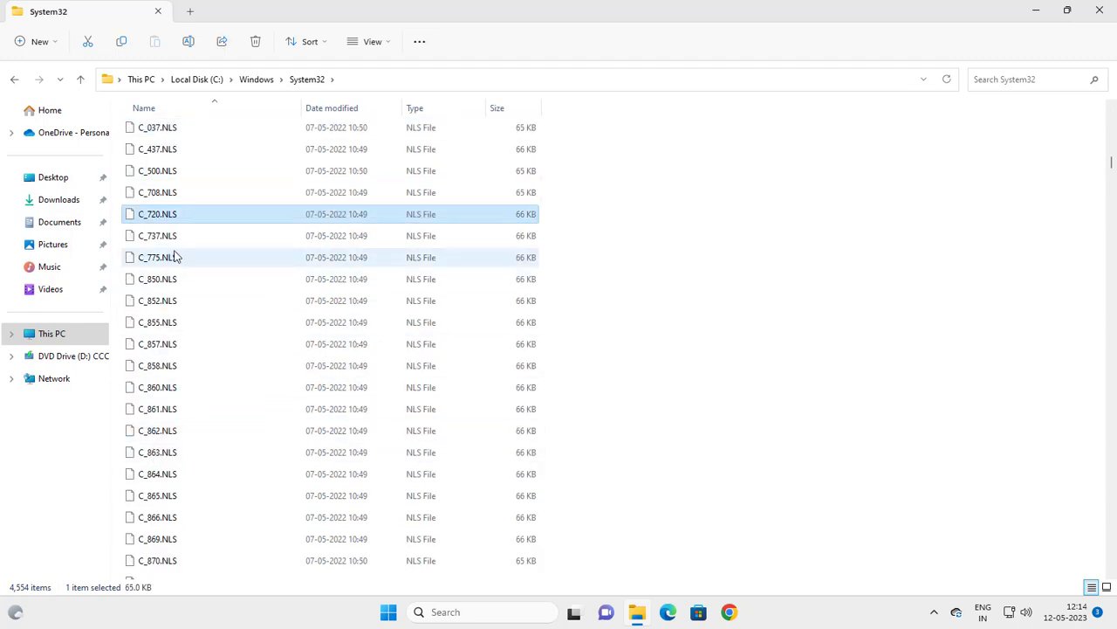
key("c")
key("c")
key("c")
key("c")
key("c")
key("c")
key("c")
key("c")
key("c")
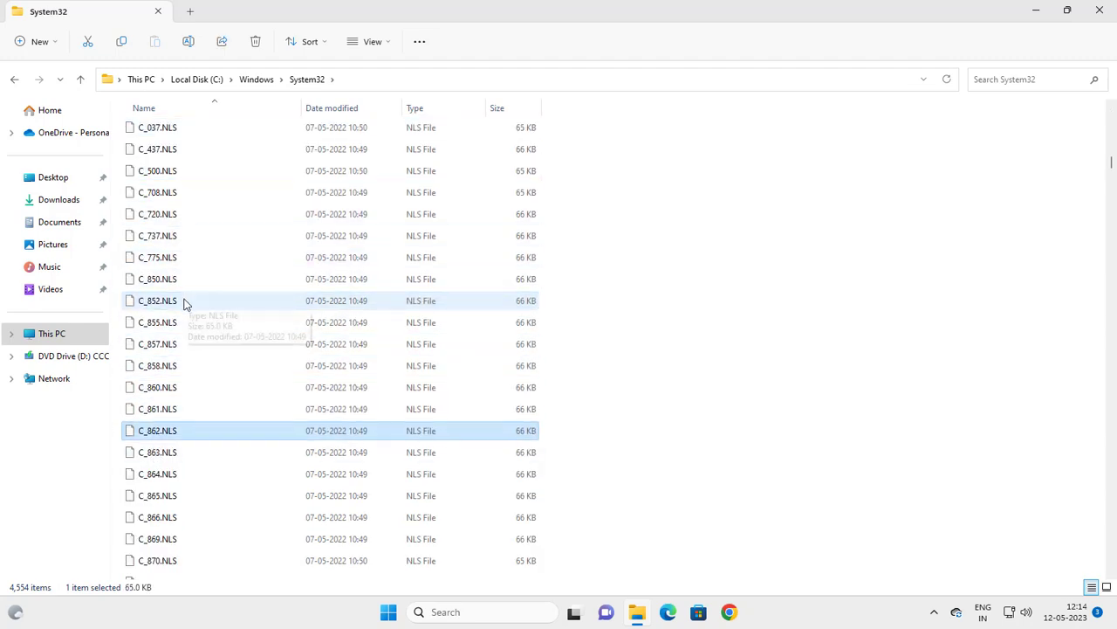
key("c")
key("c")
key("c")
key("c")
key("c")
key("c")
key("c")
key("c")
key("c")
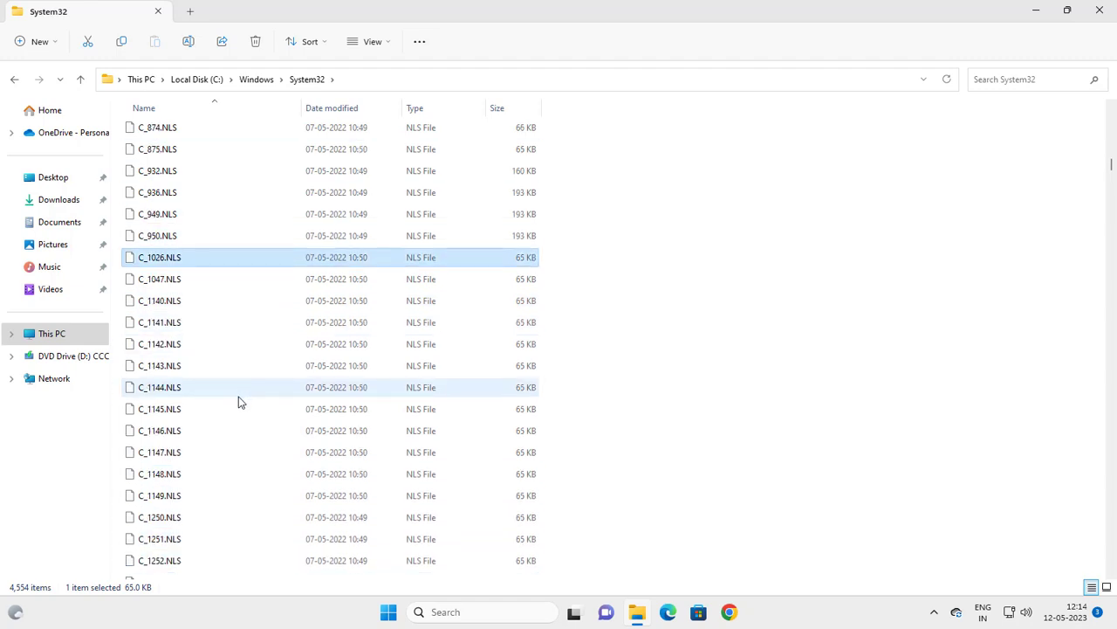
key("c")
key("c")
key("c")
key("c")
key("c")
key("c")
key("c")
key("c")
key("c")
key("c")
key("c")
key("c")
key("c")
key("c")
key("c")
key("c")
key("c")
key("c")
key("c")
key("c")
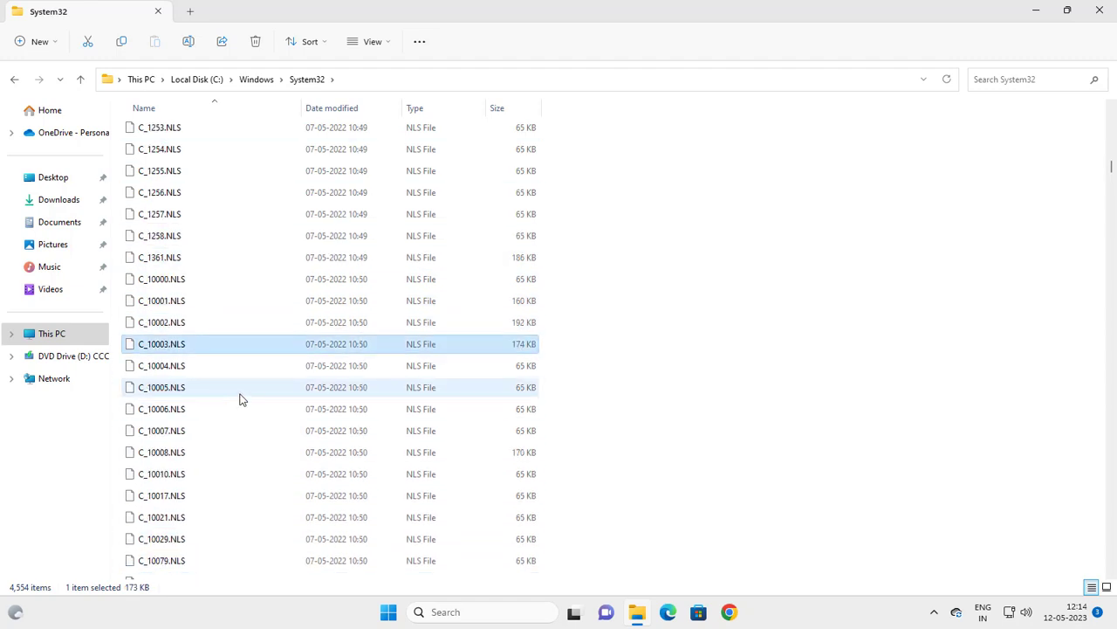
key("c")
key("c")
key("c")
key("c")
key("c")
key("c")
key("c")
key("c")
key("c")
key("c")
key("c")
key("c")
key("c")
key("c")
key("c")
key("c")
key("c")
key("c")
key("c")
key("c")
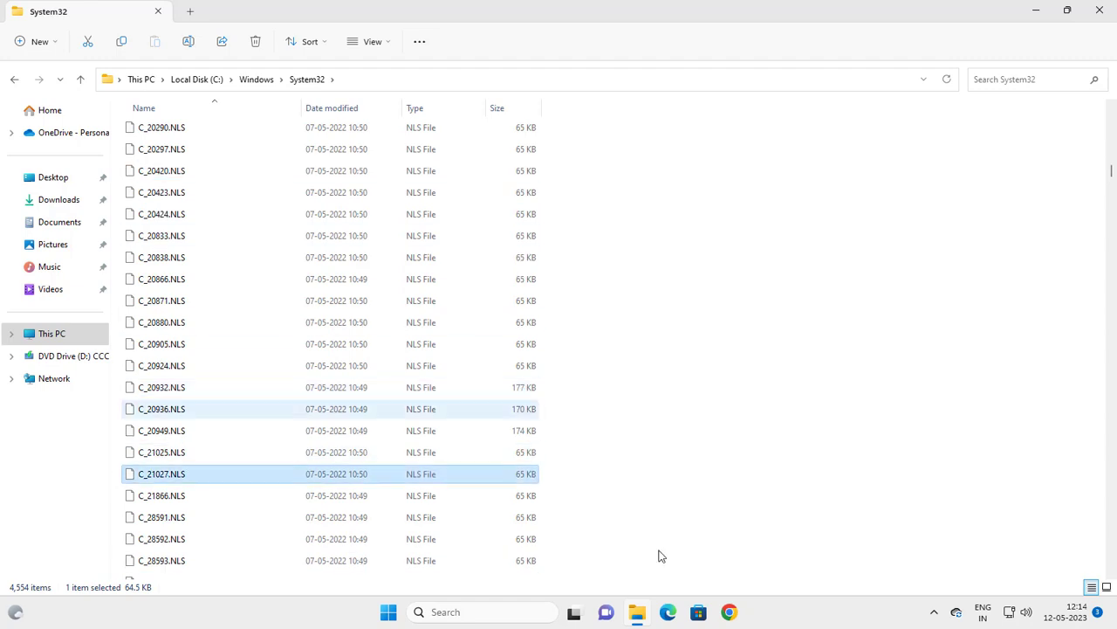
key("c")
key("c")
key("c")
key("c")
key("c")
key("c")
key("c")
key("c")
key("c")
key("c")
key("c")
key("c")
key("c")
key("c")
key("c")
key("c")
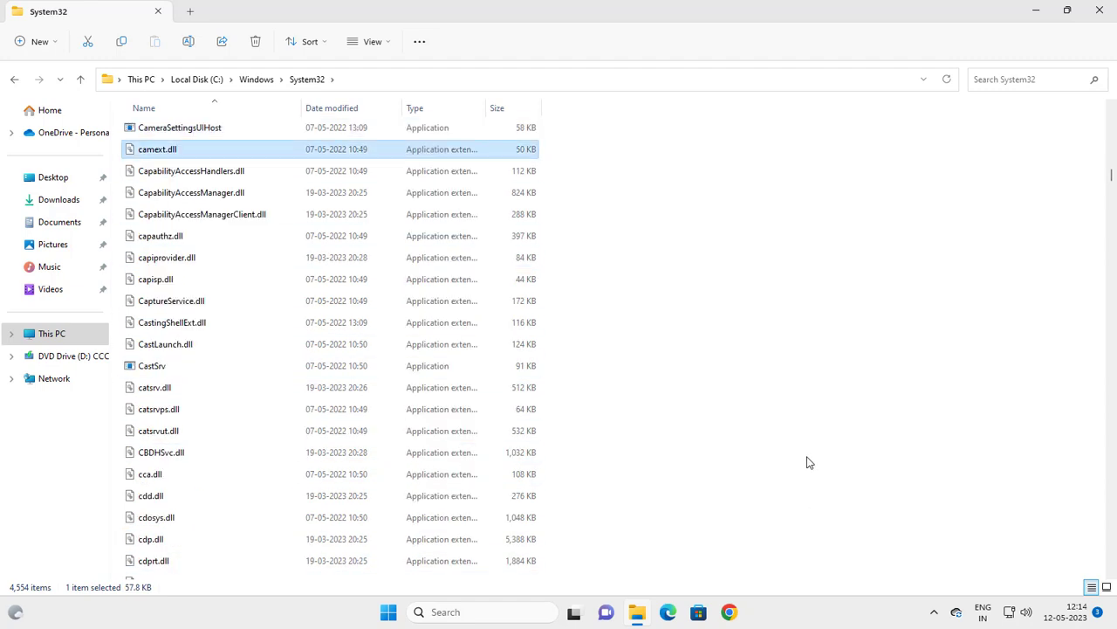
key("c")
key("c")
key("c")
key("c")
key("c")
key("c")
key("c")
key("c")
key("c")
key("c")
key("c")
key("c")
key("c")
key("c")
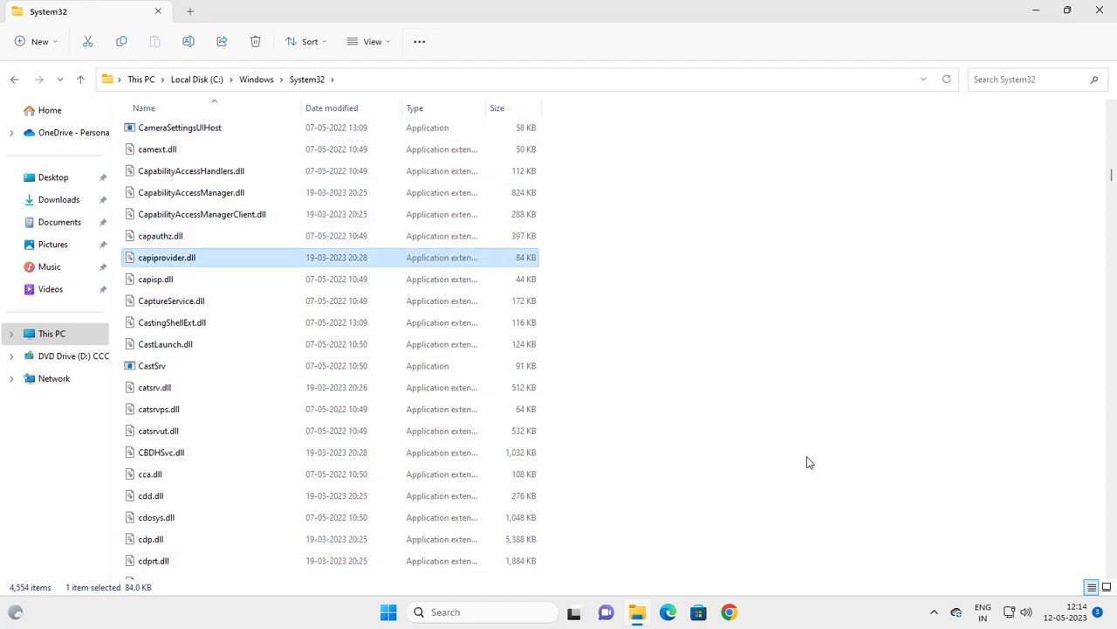
key("c")
key("c")
key("c")
key("c")
key("c")
key("c")
key("c")
key("c")
key("c")
key("c")
key("c")
key("c")
key("c")
key("c")
key("c")
key("c")
key("c")
key("c")
key("c")
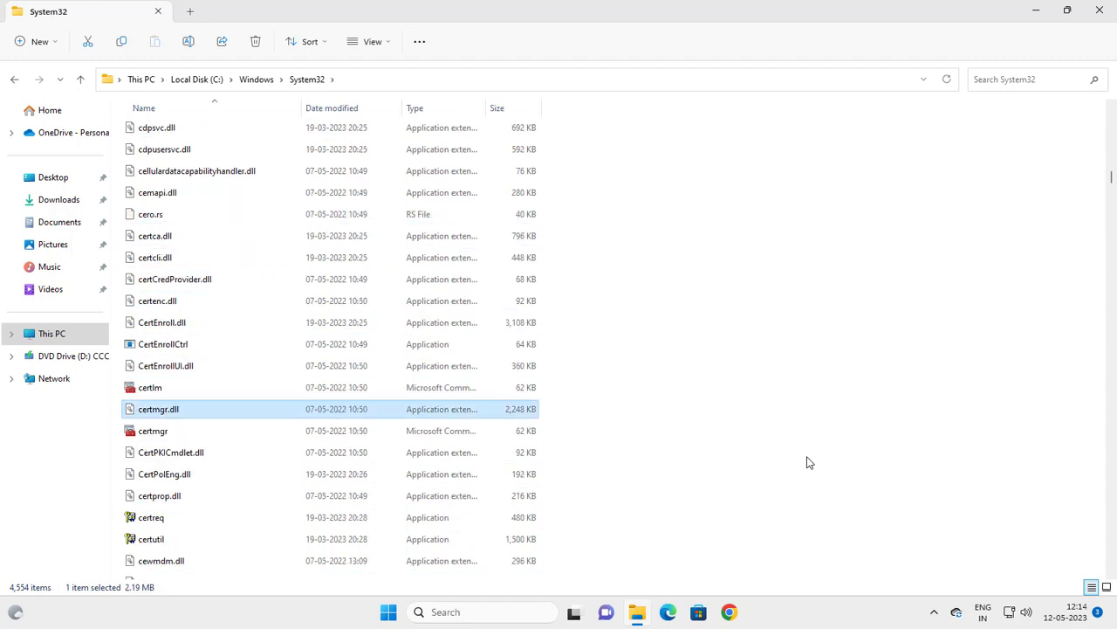
key("c")
key("c")
key("c")
key("c")
key("c")
key("c")
key("c")
key("c")
key("c")
key("c")
key("c")
key("c")
key("c")
key("c")
key("c")
key("c")
key("c")
key("c")
key("c")
key("c")
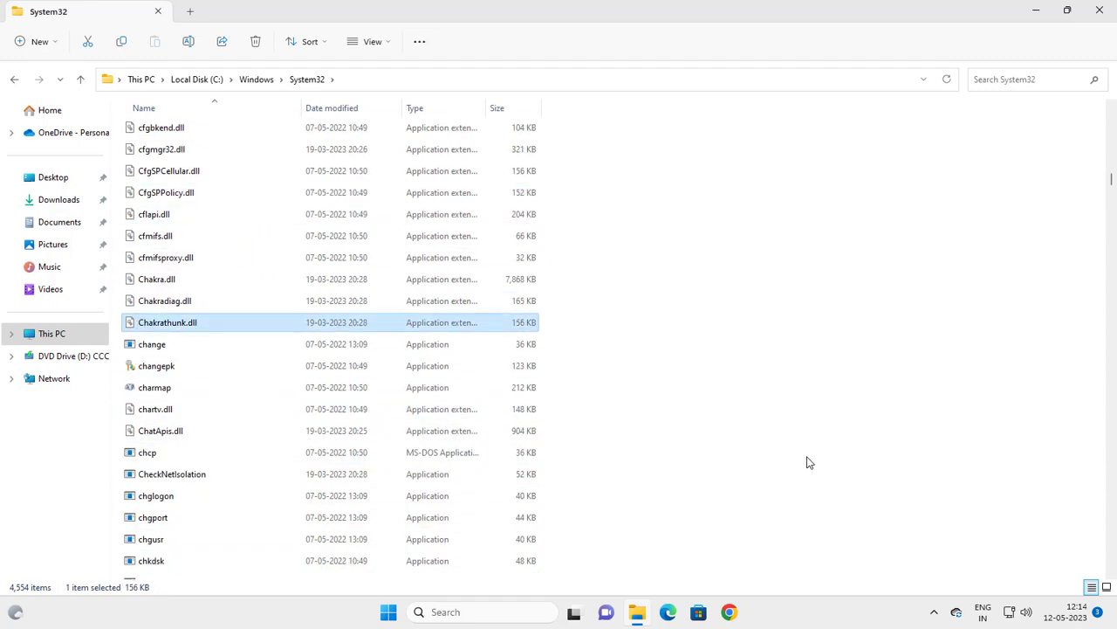
Locate the ctfmon application among the System32 items beginning with C and select it
key("c")
key("c")
key("c")
key("c")
key("c")
key("c")
key("c")
key("c")
key("c")
key("c")
key("c")
key("c")
key("c")
key("c")
key("c")
key("c")
key("c")
key("c")
key("c")
key("c")
key("c")
key("c")
key("c")
key("c")
key("c")
key("c")
key("c")
key("c")
key("c")
key("c")
key("c")
key("c")
key("c")
key("c")
key("c")
key("c")
key("c")
key("c")
key("c")
key("c")
key("c")
key("c")
key("c")
key("c")
key("c")
key("c")
key("c")
key("c")
key("c")
key("c")
key("c")
key("c")
key("c")
key("c")
key("c")
key("c")
key("c")
key("c")
key("c")
key("c")
key("c")
key("c")
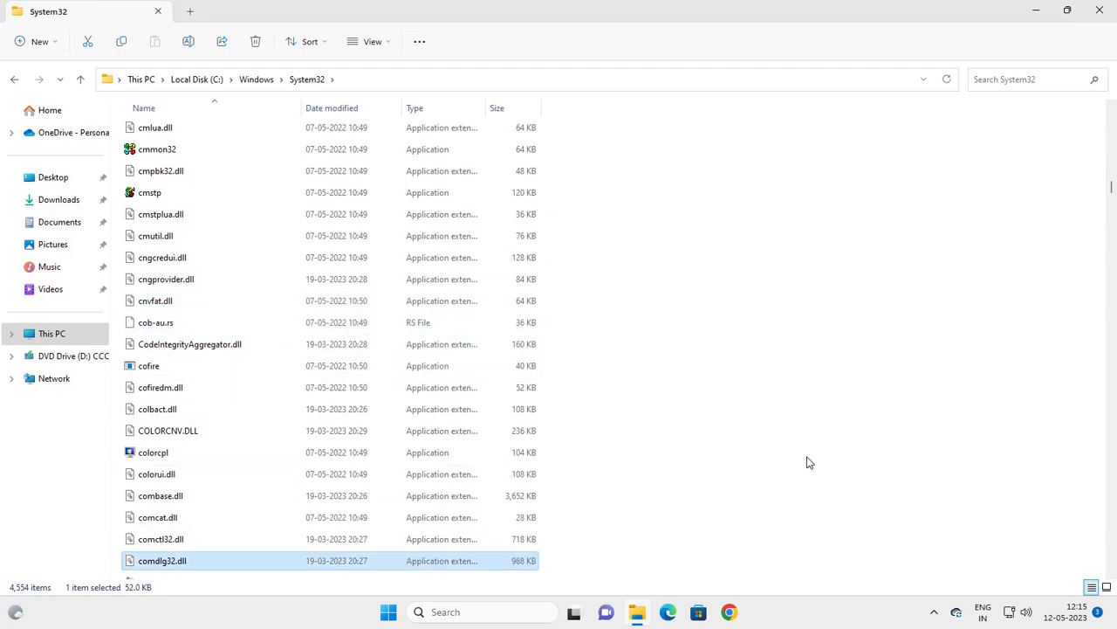
key("c")
key("c")
key("c")
key("c")
key("c")
key("c")
key("c")
key("c")
key("c")
key("c")
key("c")
key("c")
key("c")
key("c")
key("c")
key("c")
key("c")
key("c")
key("c")
key("c")
key("c")
key("c")
key("c")
key("c")
key("c")
key("c")
key("c")
key("c")
key("c")
key("c")
key("c")
key("c")
key("c")
key("c")
key("c")
key("c")
key("c")
key("c")
key("c")
key("c")
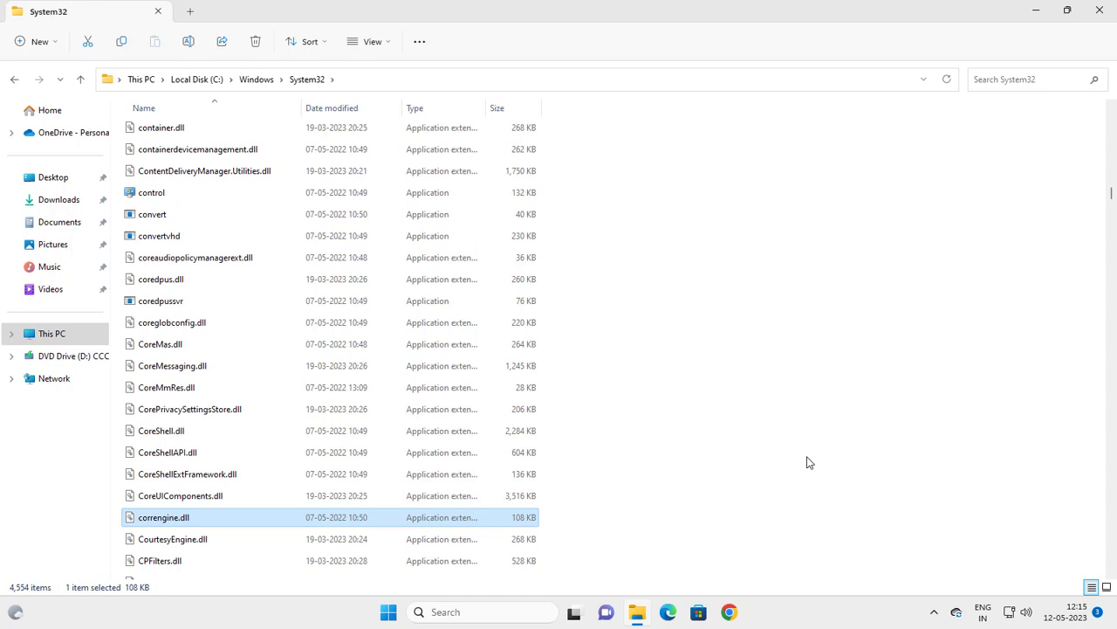
key("c")
key("c")
key("c")
key("c")
key("c")
key("c")
key("c")
key("c")
key("c")
key("c")
key("c")
key("c")
key("c")
key("c")
key("c")
key("c")
key("c")
key("c")
key("c")
key("c")
key("c")
key("c")
key("c")
key("c")
key("c")
key("c")
key("c")
key("c")
key("c")
key("c")
key("c")
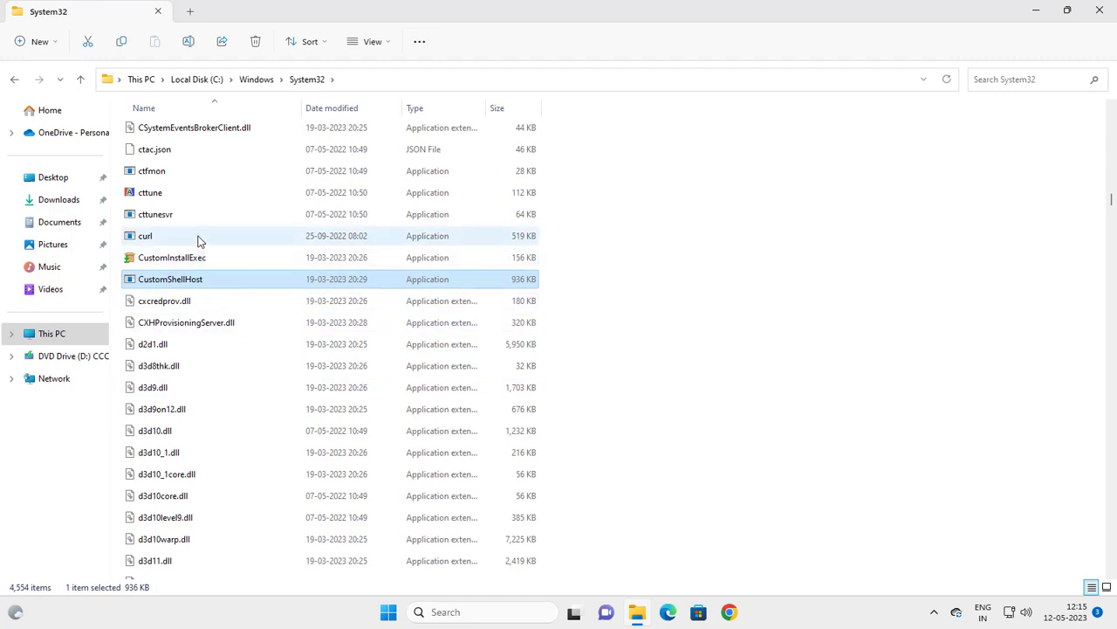
left_click(190, 178)
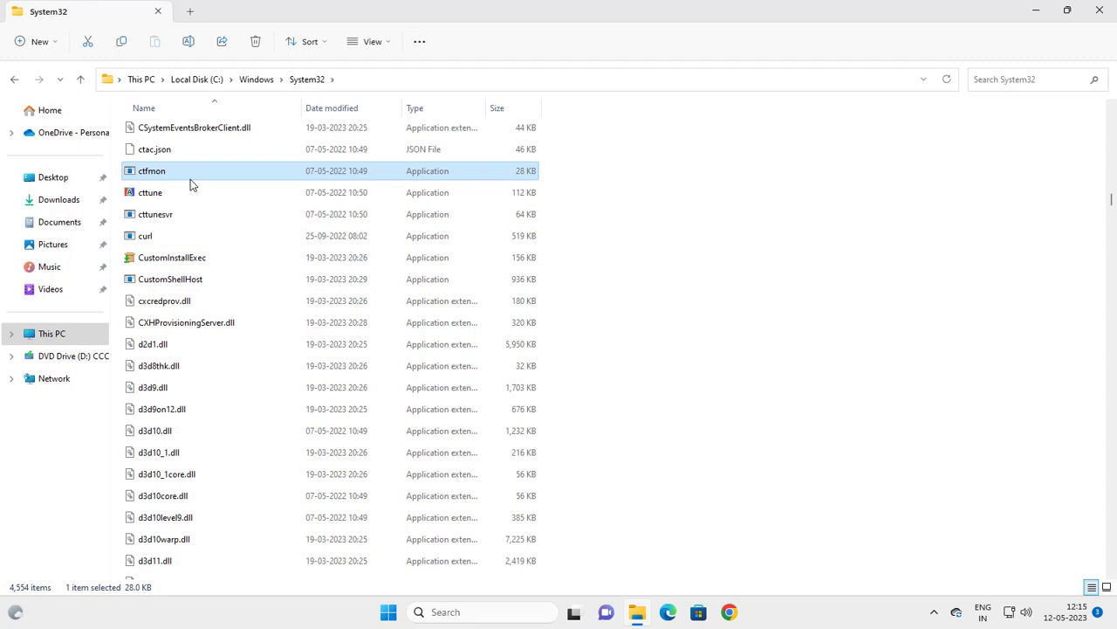
Restore the window to its smaller size, send a shortcut of ctfmon to the desktop, and close the System32 window
double_click(410, 14)
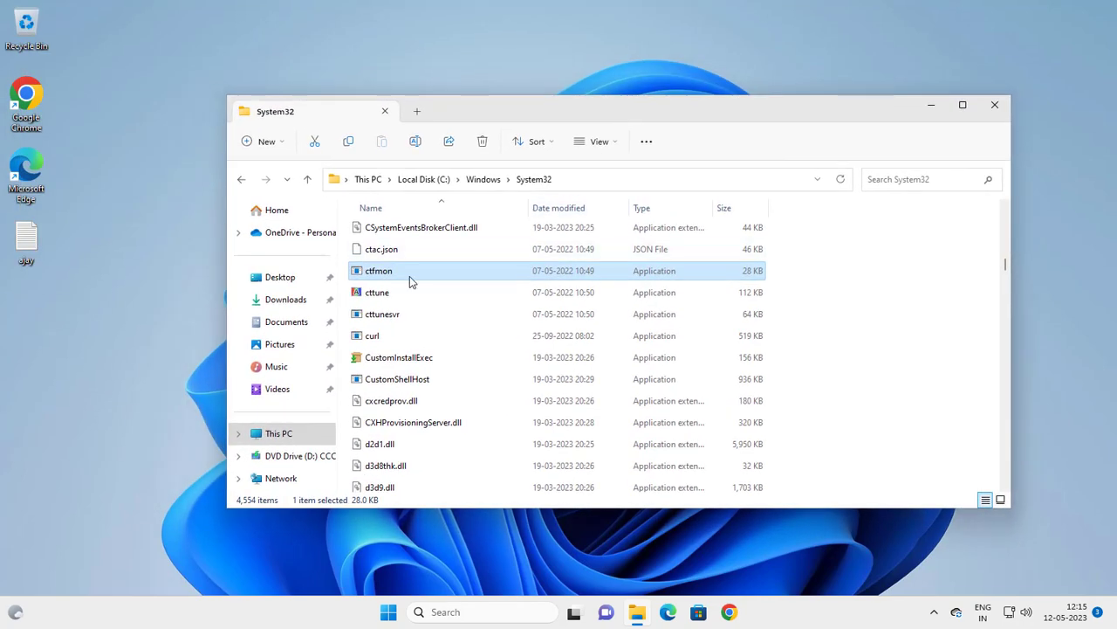
mouse_move(391, 277)
right_click(387, 277)
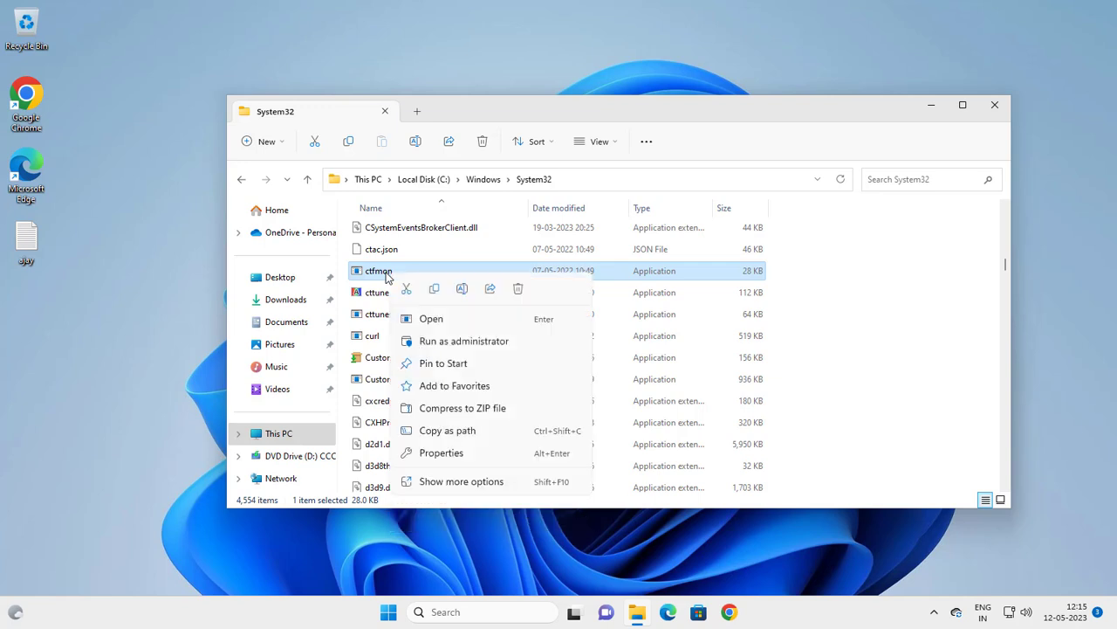
left_click(433, 482)
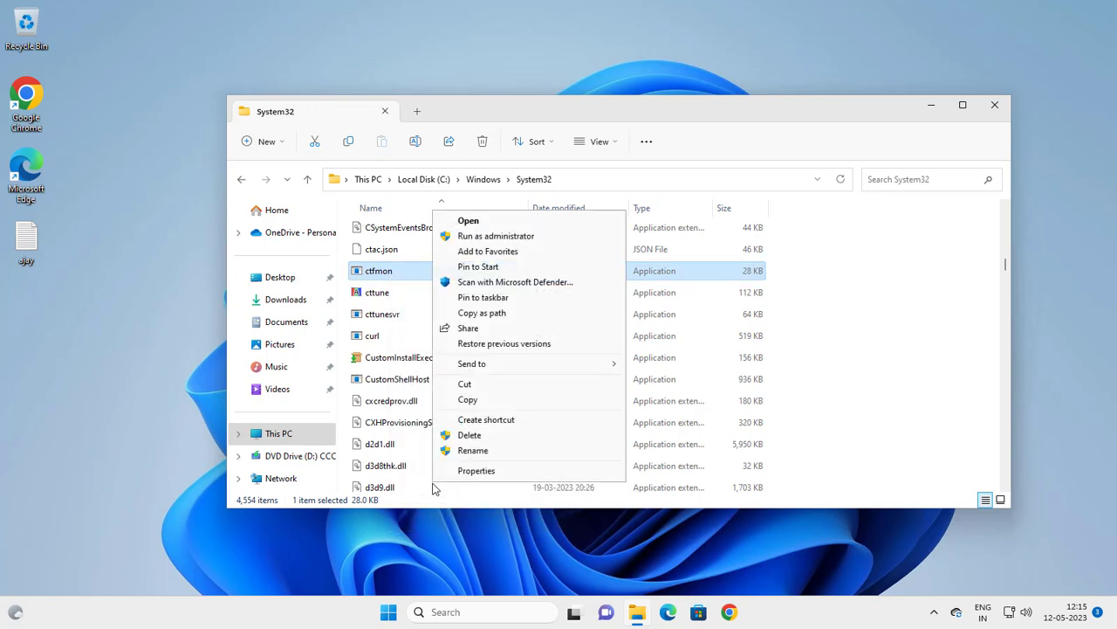
mouse_move(491, 371)
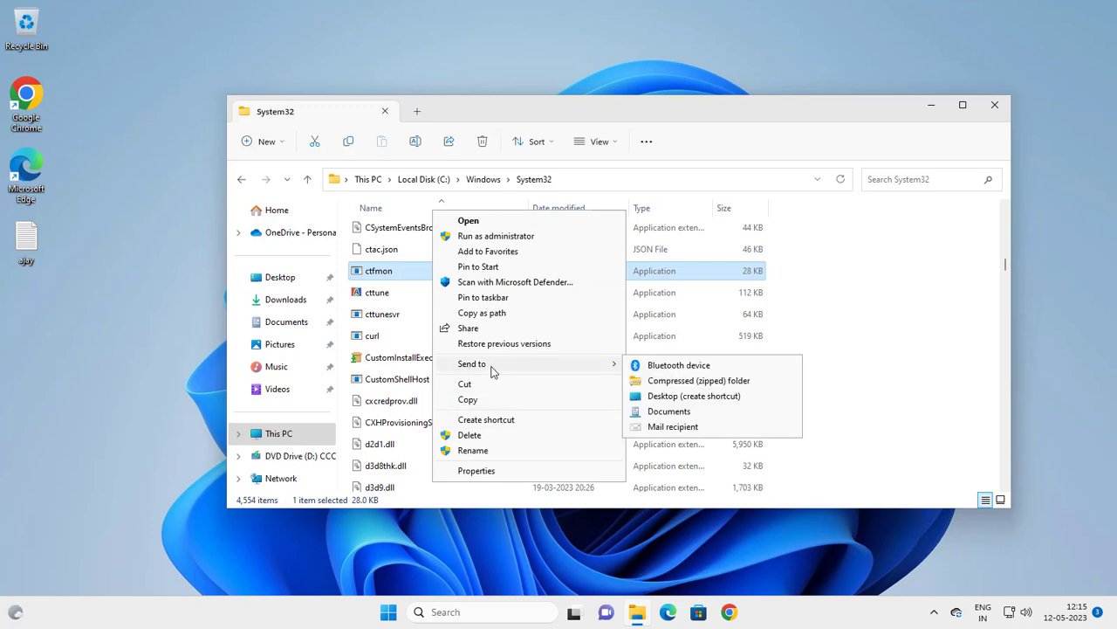
left_click(679, 398)
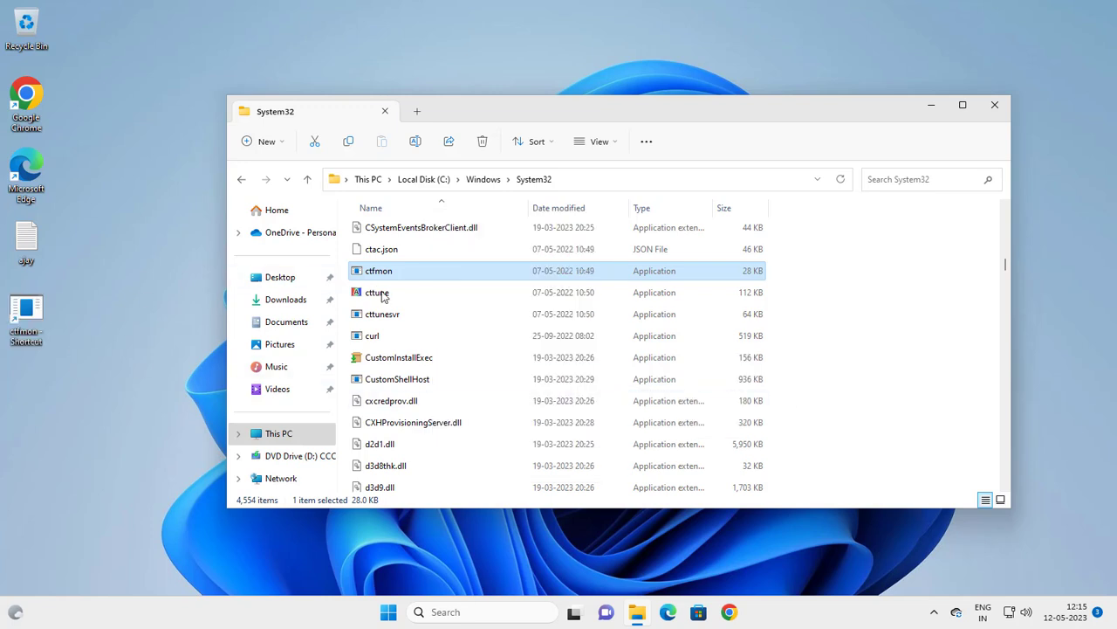
left_click(994, 105)
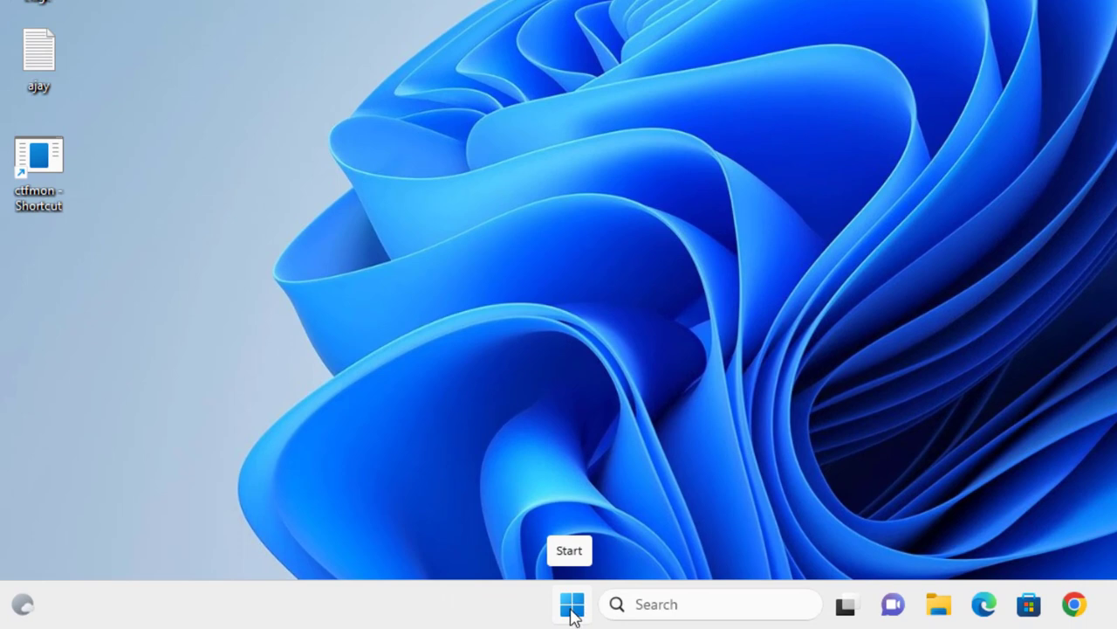
Open the common Startup folder by running shell:common startup from the Run dialog
left_click(573, 613)
right_click(572, 611)
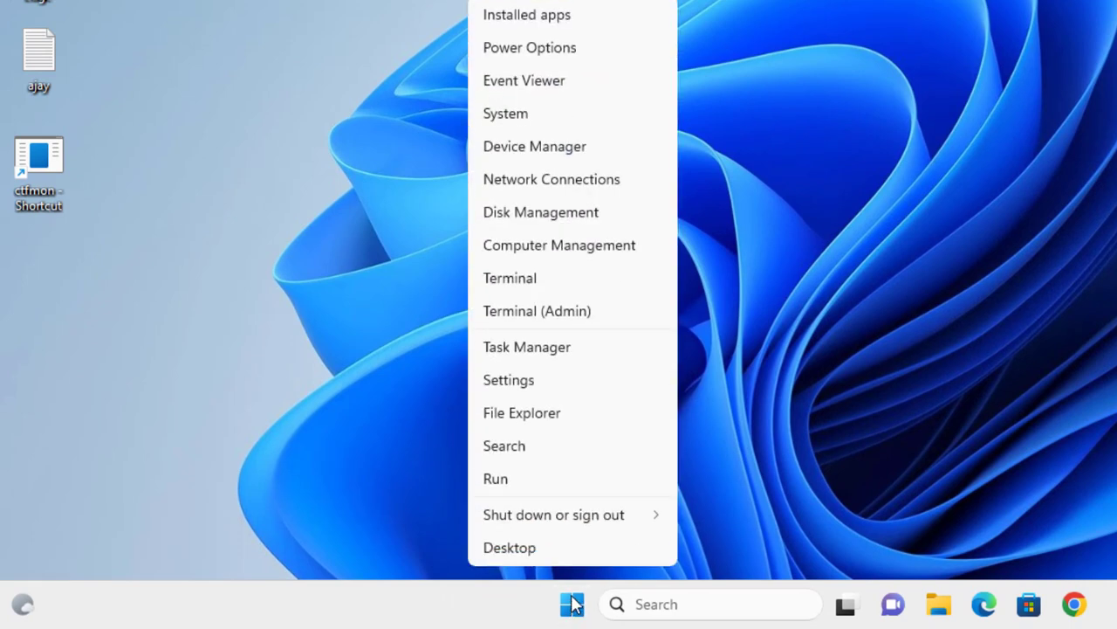
left_click(538, 482)
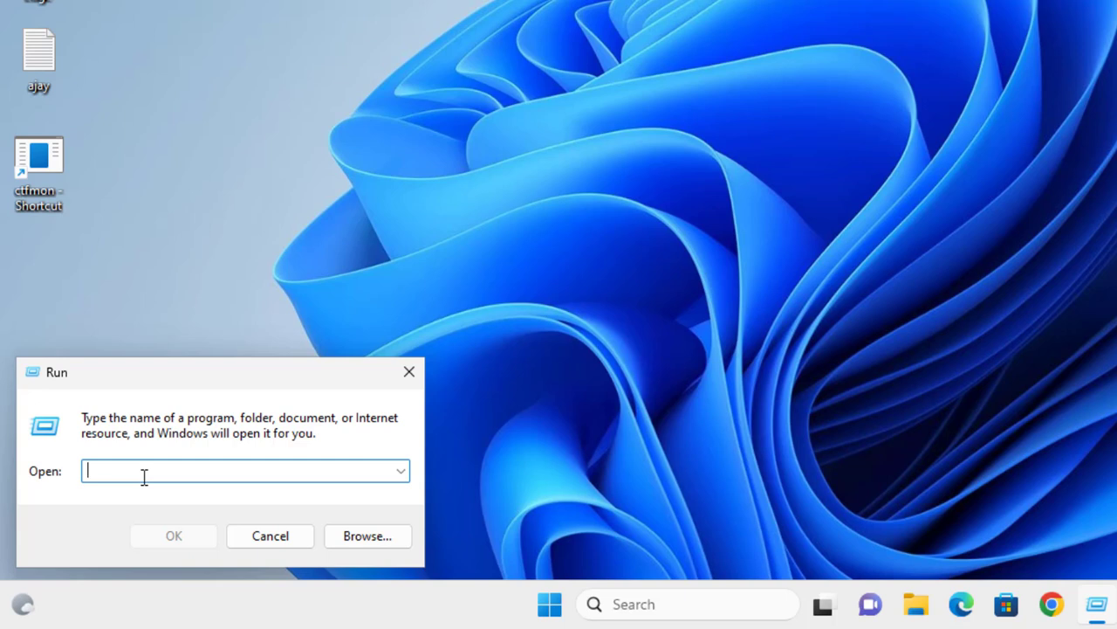
type("shell:common startup")
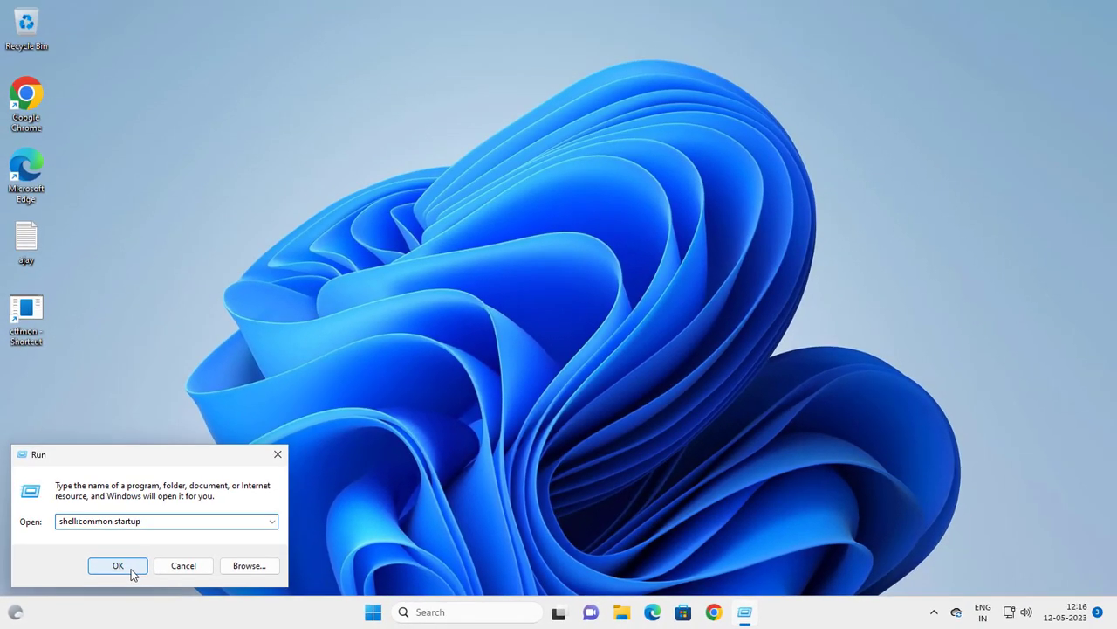
left_click(194, 543)
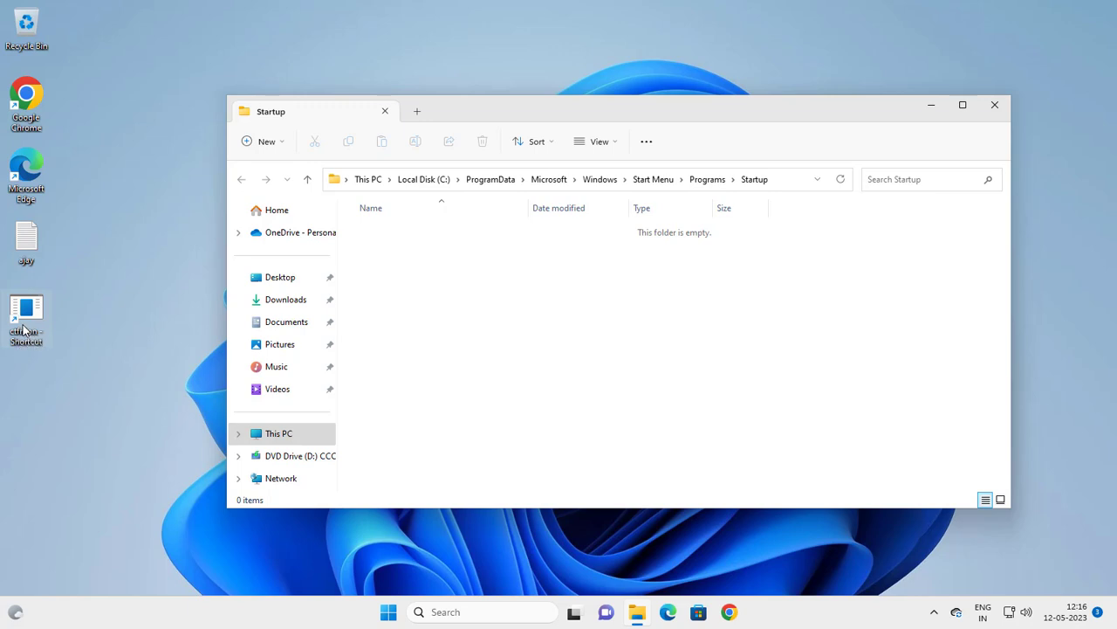
Move the ctfmon shortcut from the desktop into the Startup folder with administrator permission, and close the folder window
left_click_drag(29, 326, 566, 350)
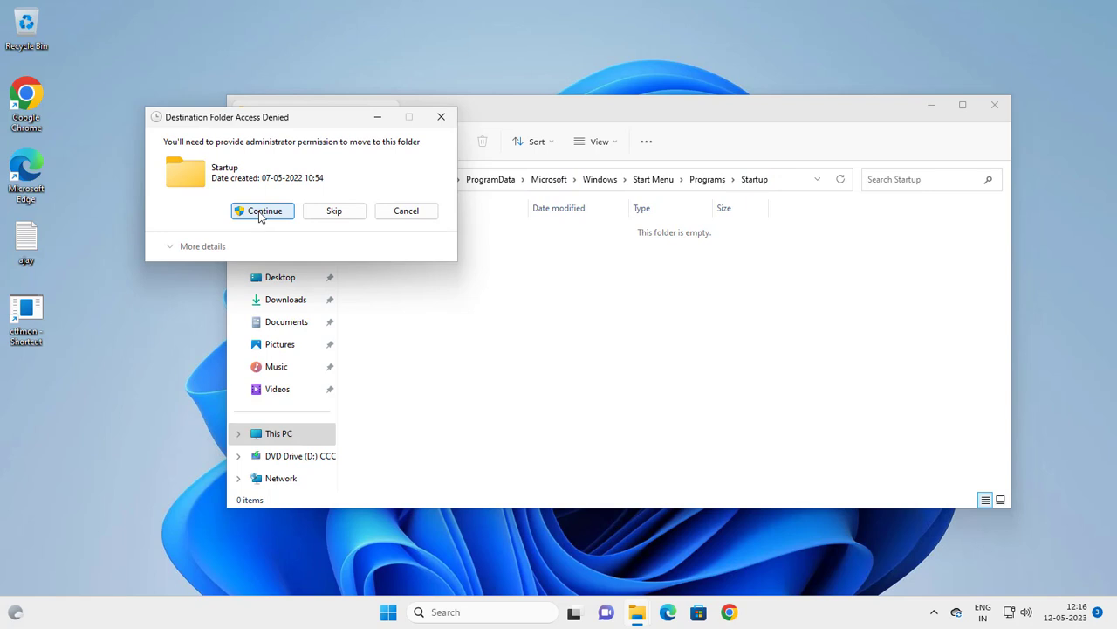
left_click(262, 210)
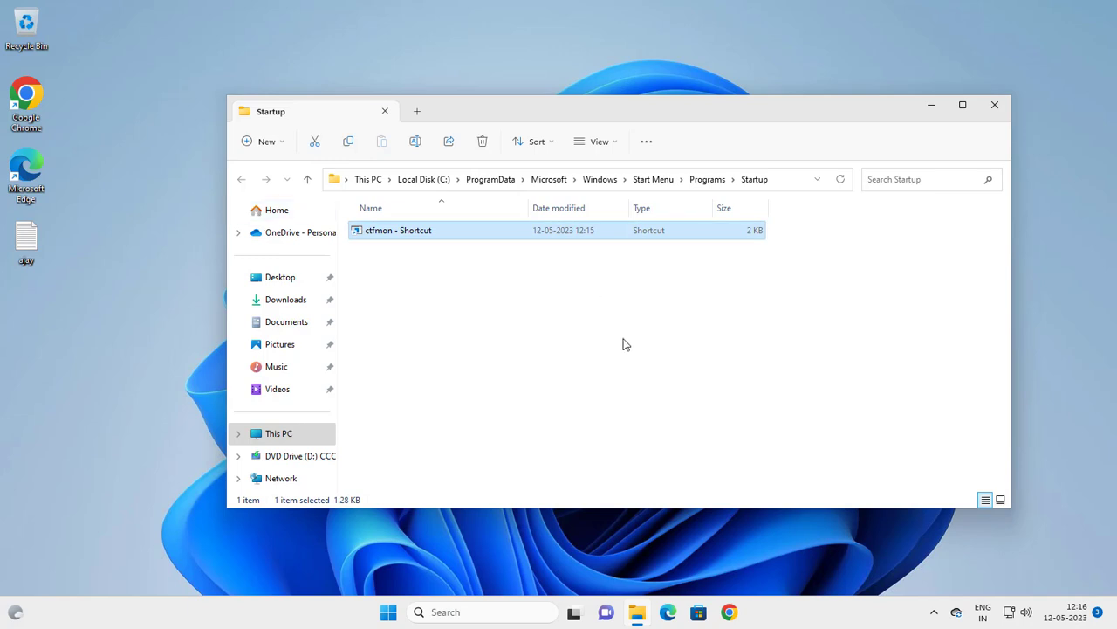
left_click(995, 106)
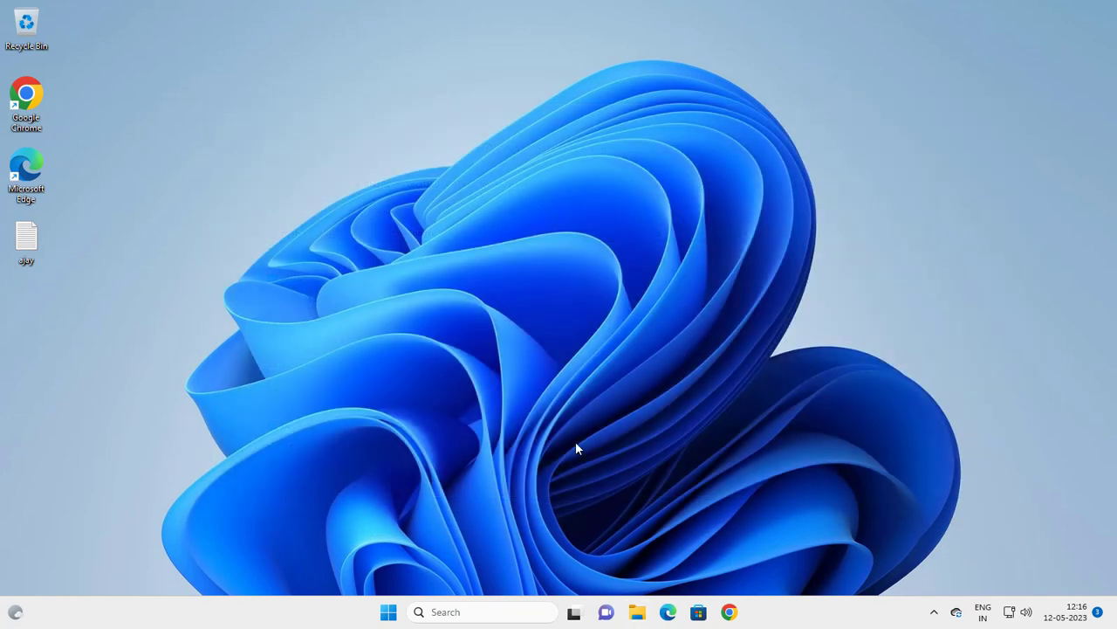
Find Command Prompt, open it as administrator, and run the system file check with sfc /scannow
left_click(443, 610)
type("cmd")
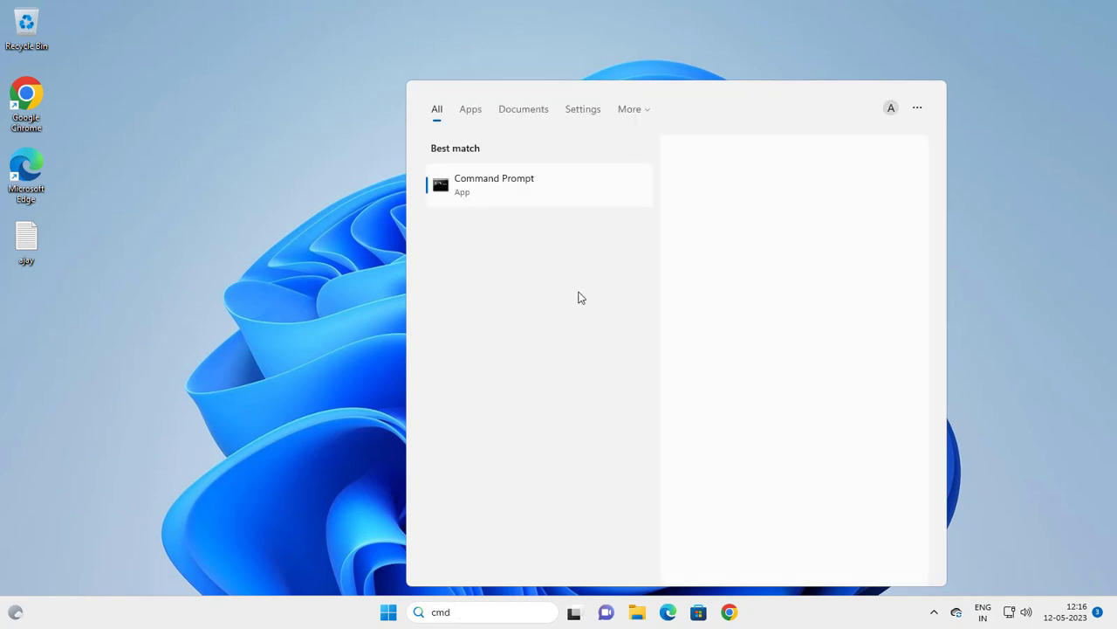
left_click(721, 307)
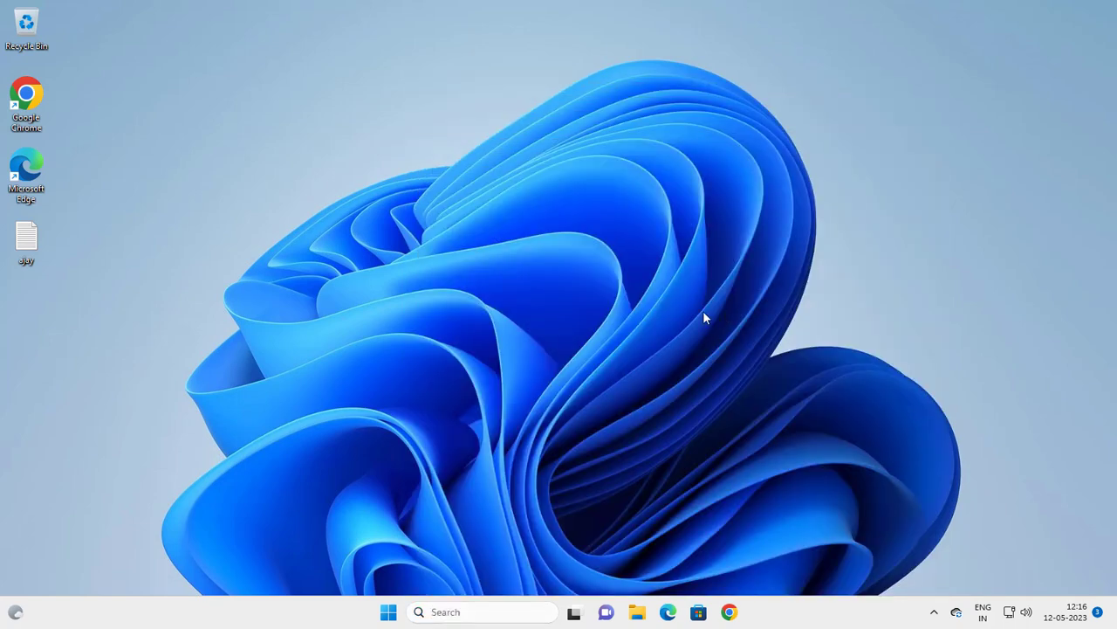
left_click(487, 417)
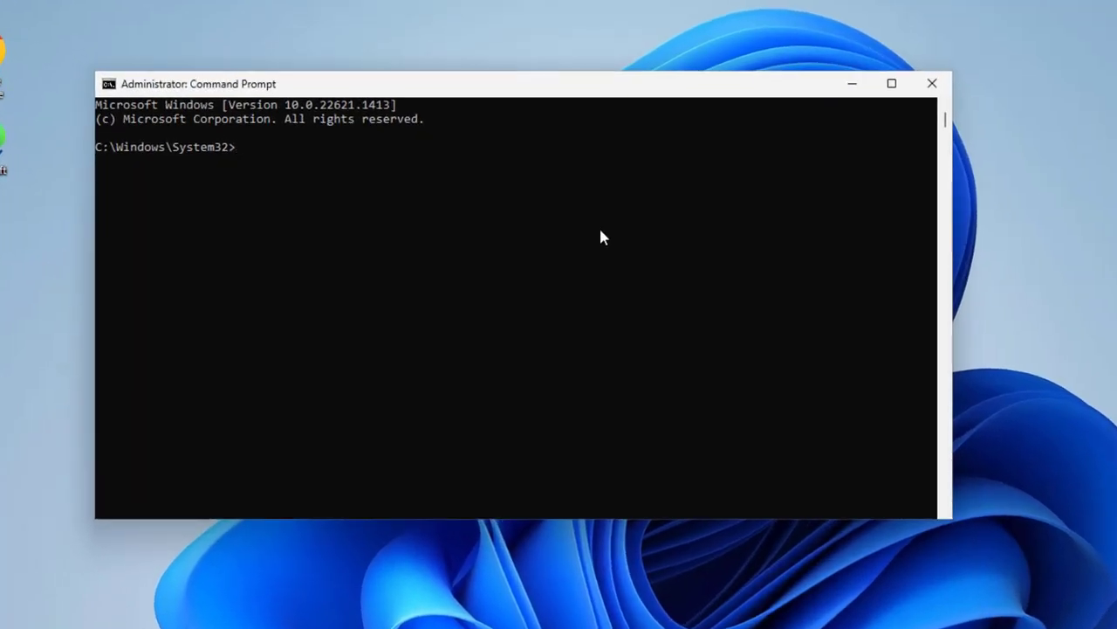
type("sfc /scannow")
key("Return")
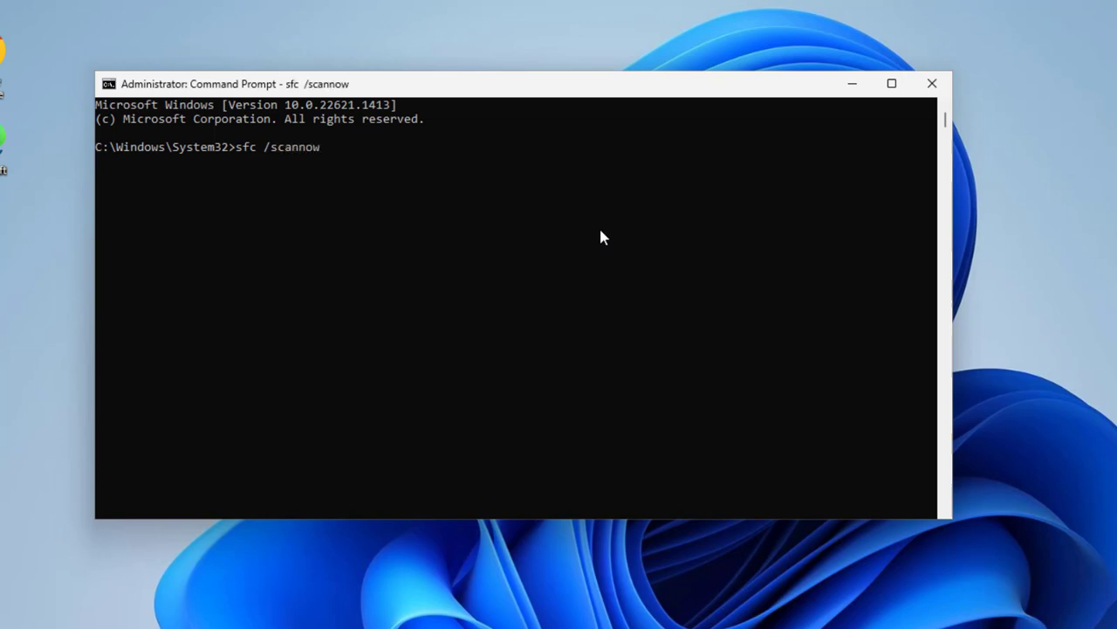